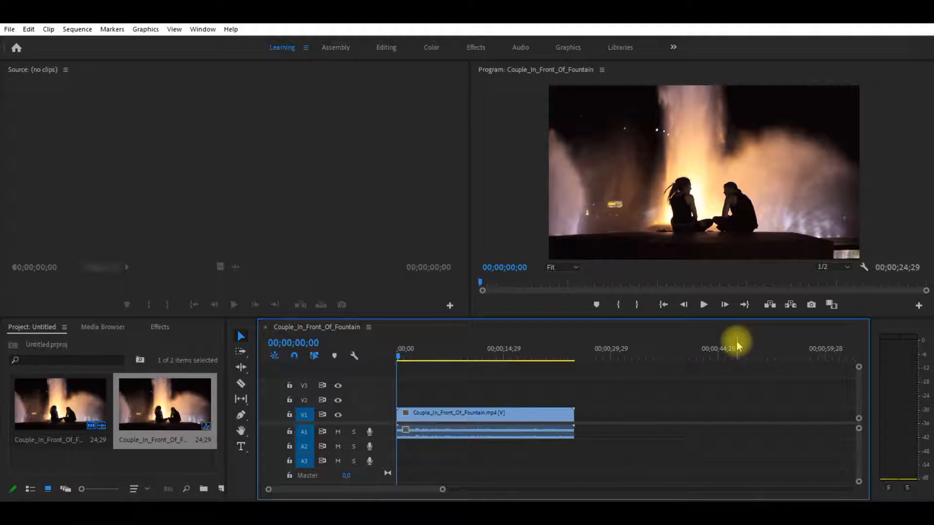
- Play the opening seconds of the fountain sequence to hear its audio, and return the playhead to the start
{"action": "left_click", "coordinate": [703, 306]}
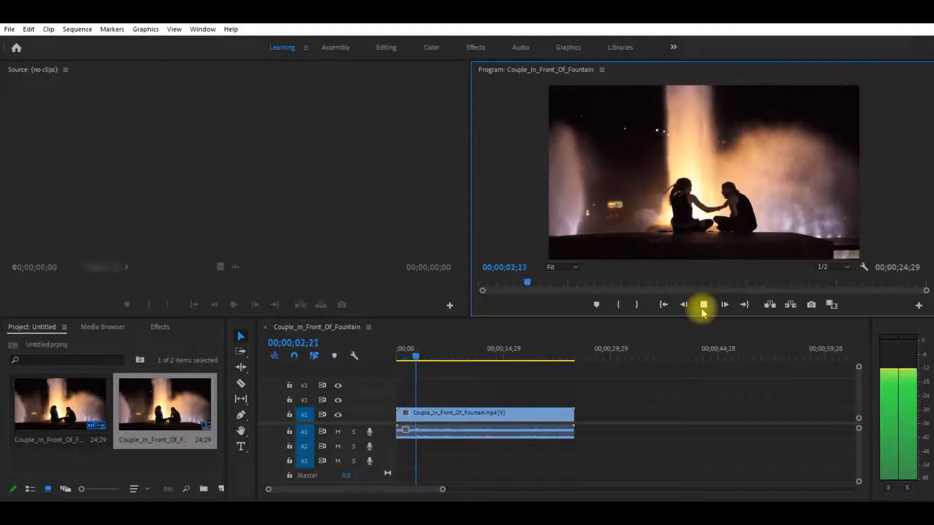
{"action": "left_click", "coordinate": [704, 306]}
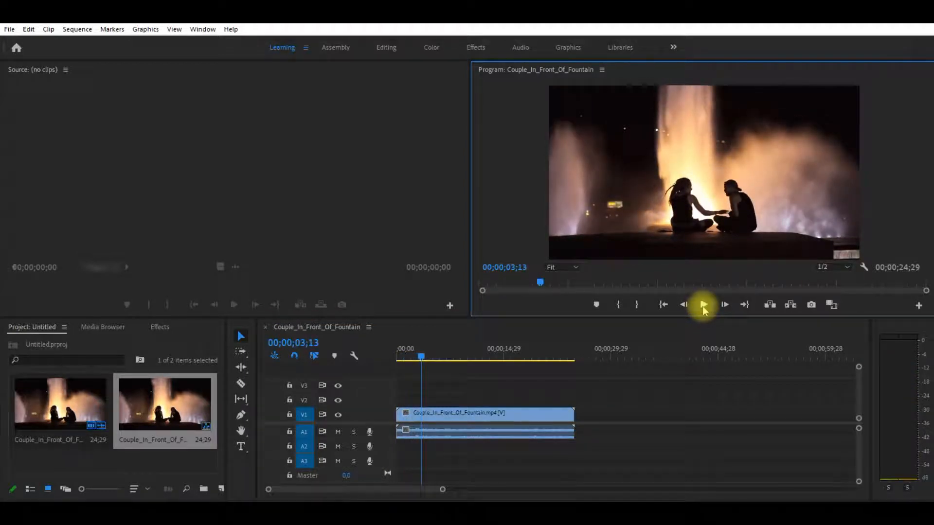
{"action": "left_click_drag", "start_coordinate": [422, 356], "coordinate": [388, 359]}
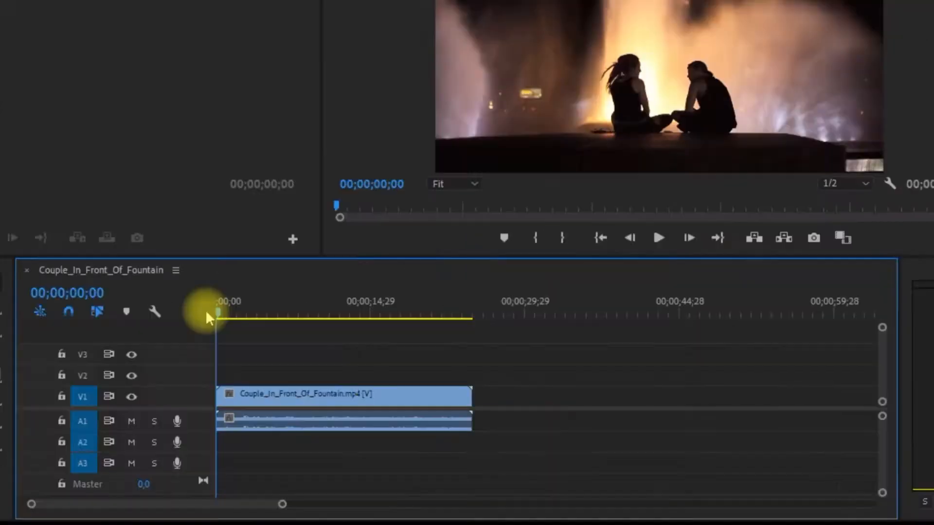
- Set the fountain clip's audio gain to -20.1 dB and play back the sequence to hear the change
{"action": "right_click", "coordinate": [274, 403]}
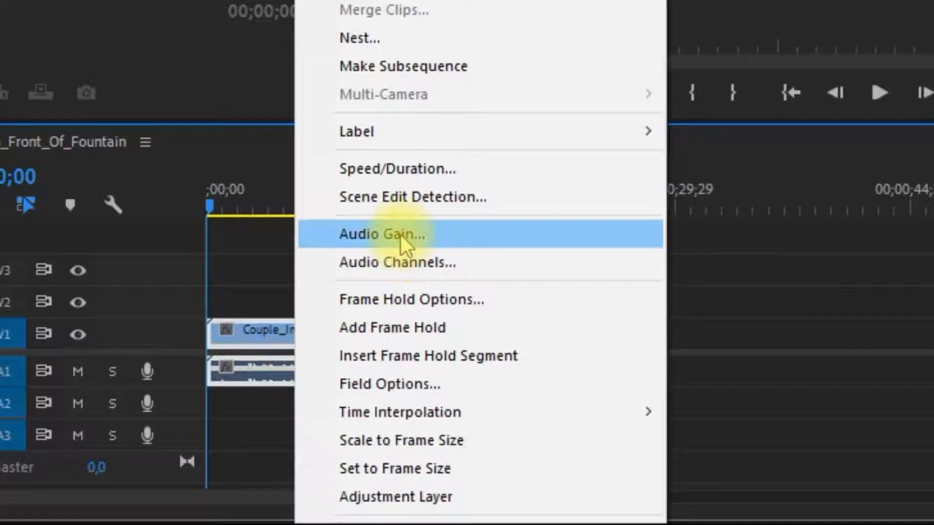
{"action": "left_click", "coordinate": [401, 235]}
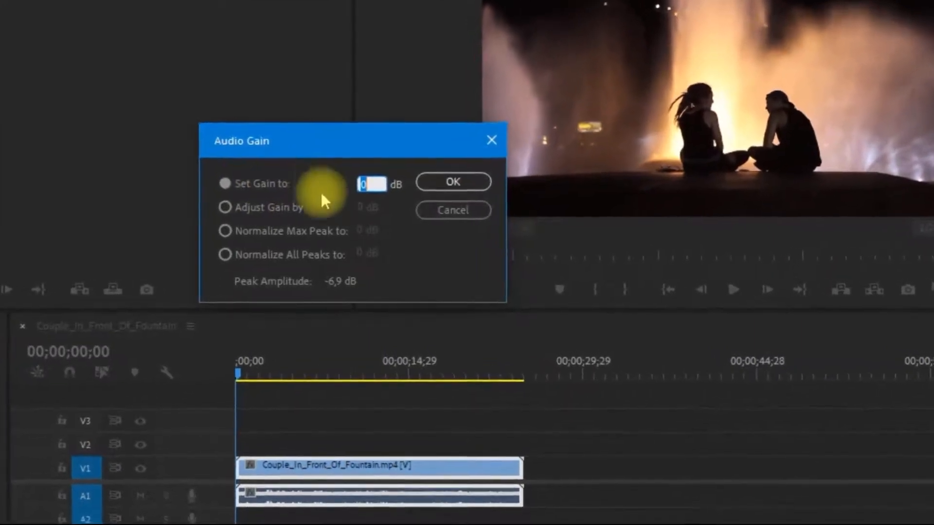
{"action": "left_click", "coordinate": [321, 194]}
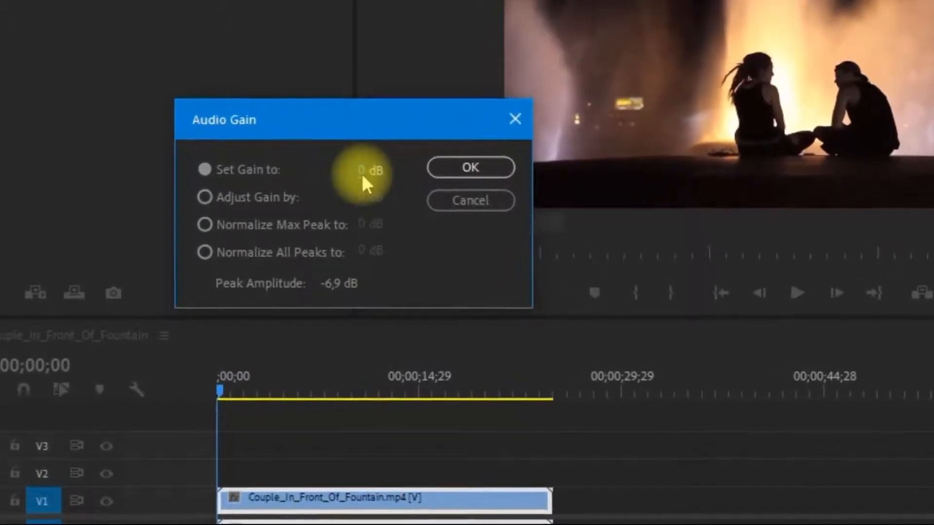
{"action": "left_click_drag", "start_coordinate": [361, 171], "coordinate": [96, 153]}
{"action": "left_click", "coordinate": [495, 153]}
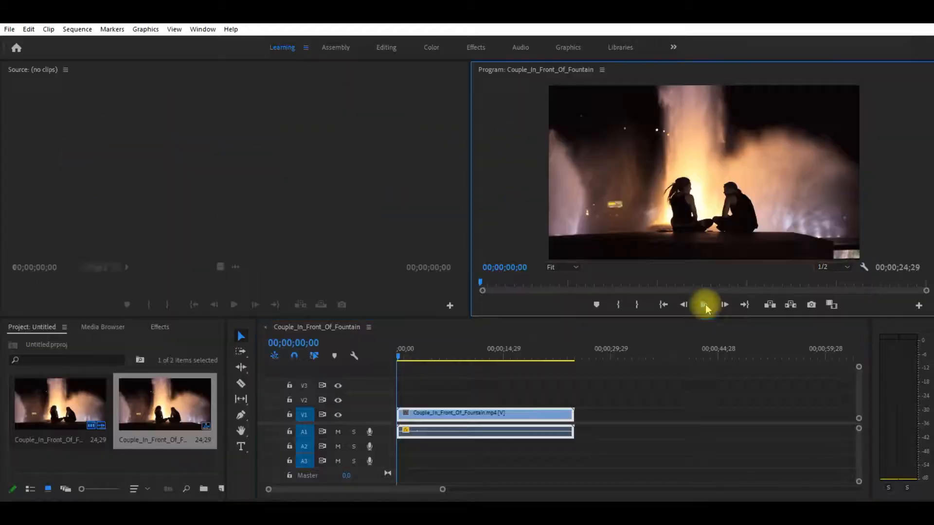
{"action": "left_click", "coordinate": [703, 305]}
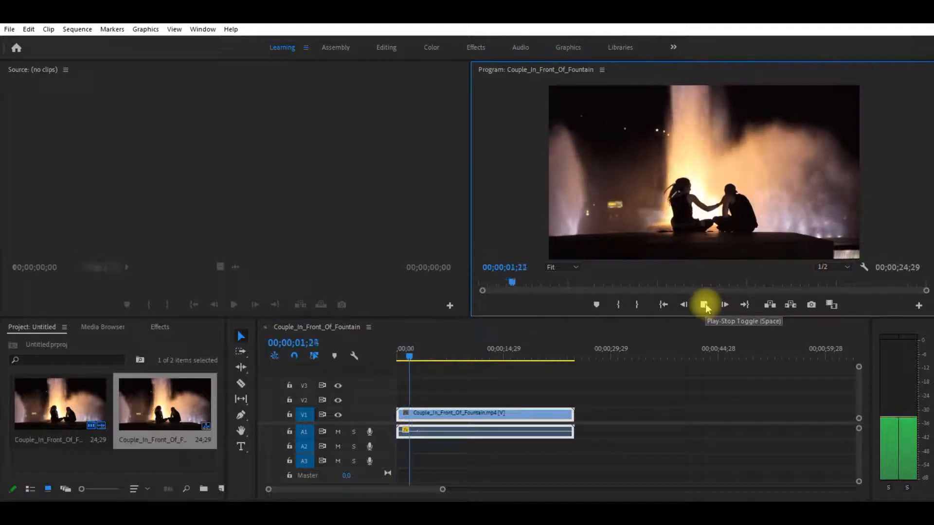
{"action": "left_click", "coordinate": [704, 305]}
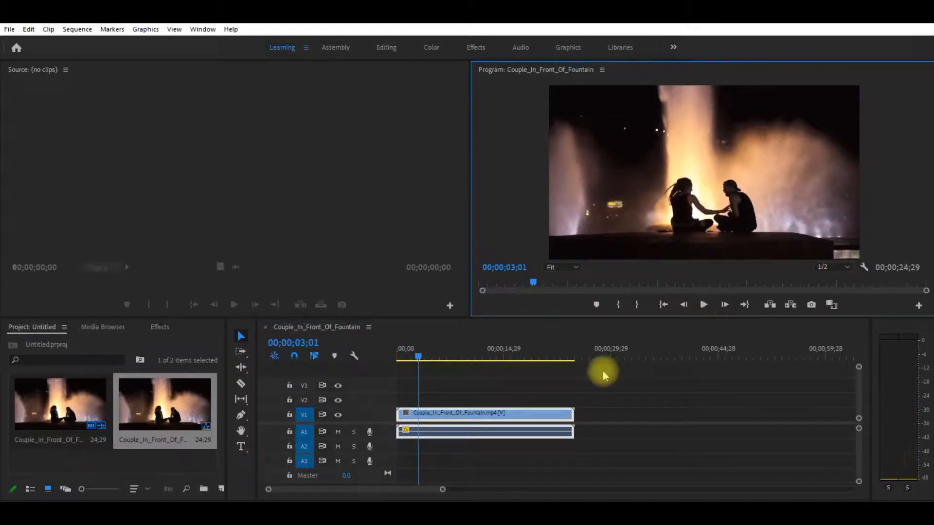
- Set the fountain clip's audio gain to -96 dB and play back the sequence to check it
{"action": "right_click", "coordinate": [439, 434]}
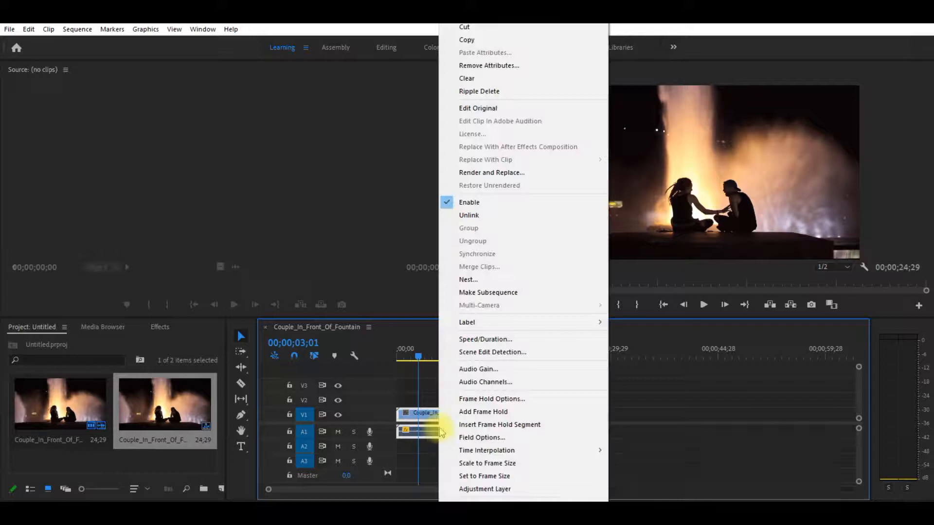
{"action": "left_click", "coordinate": [498, 374]}
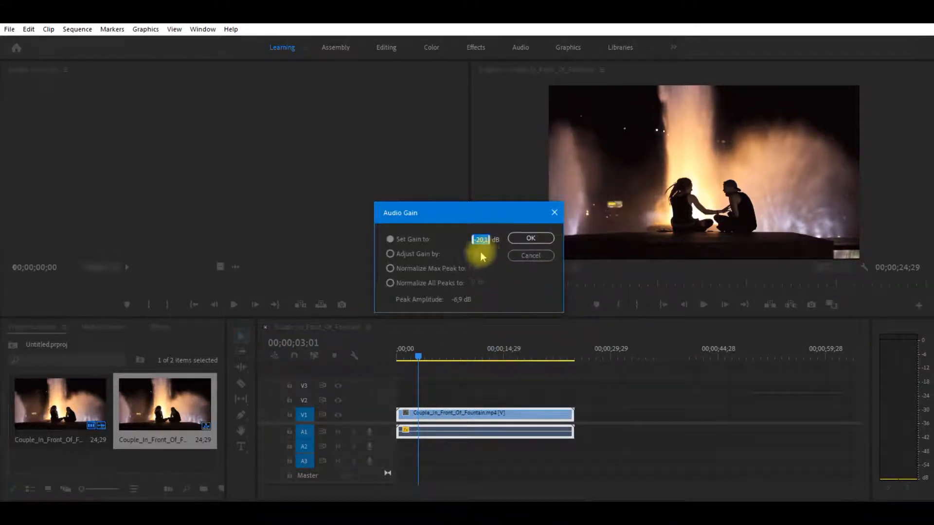
{"action": "left_click", "coordinate": [447, 238]}
{"action": "left_click_drag", "start_coordinate": [478, 241], "coordinate": [29, 238]}
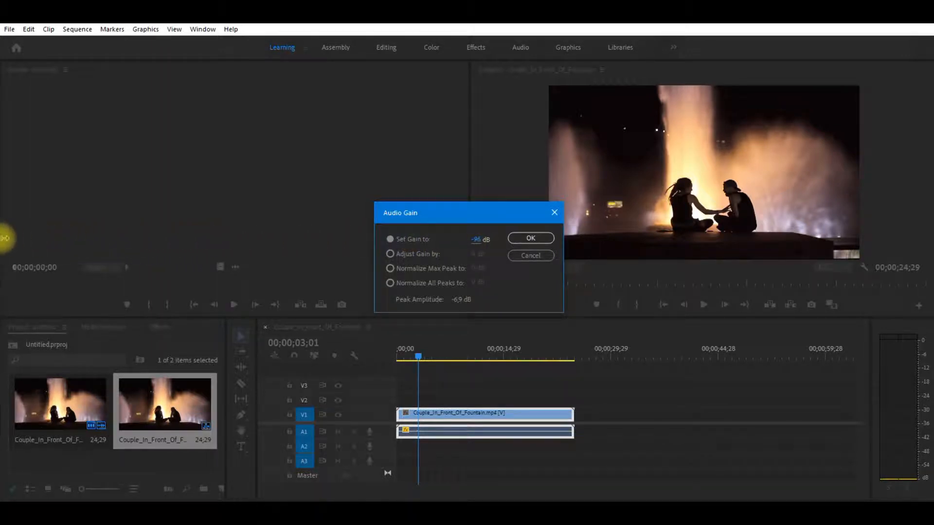
{"action": "left_click", "coordinate": [531, 238]}
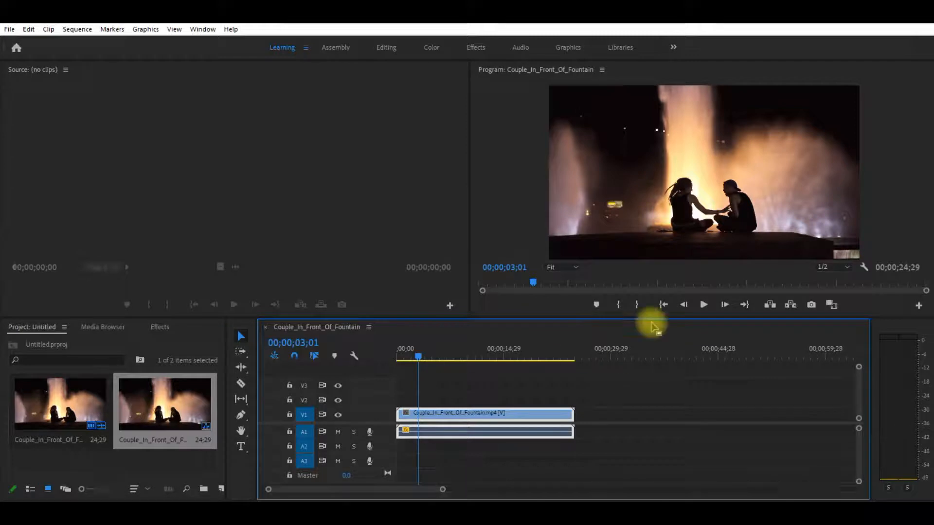
{"action": "left_click", "coordinate": [704, 305]}
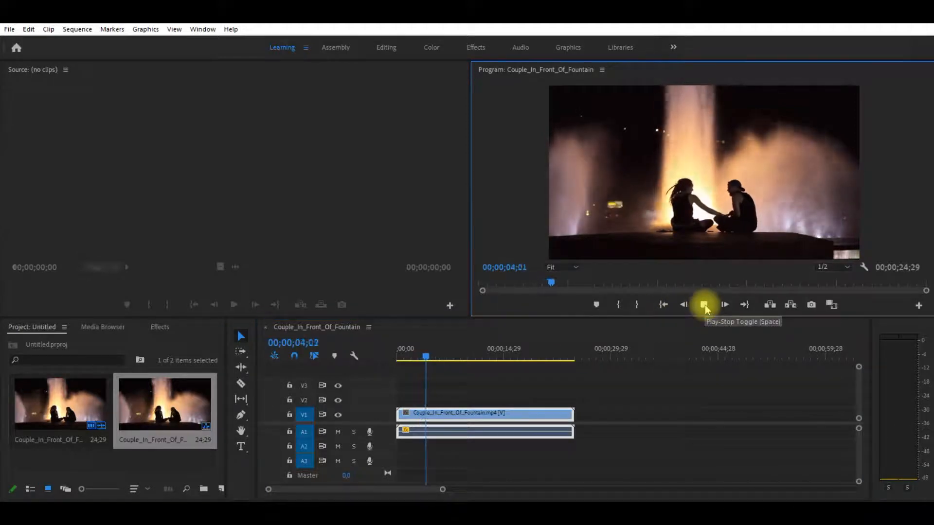
{"action": "left_click", "coordinate": [704, 304]}
- Set the fountain clip's audio gain to 37.2 dB, play it back, and return the playhead to the start
{"action": "right_click", "coordinate": [444, 419]}
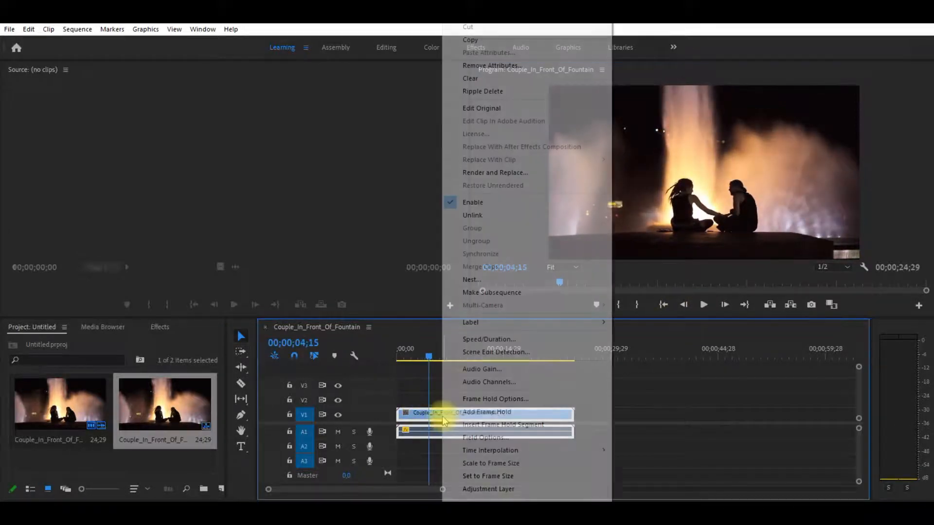
{"action": "mouse_move", "coordinate": [473, 323]}
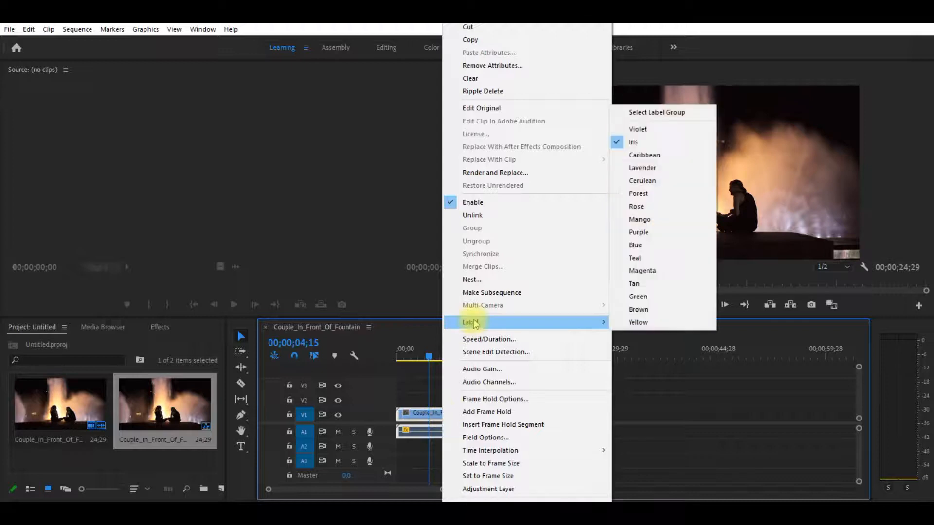
{"action": "left_click", "coordinate": [482, 369]}
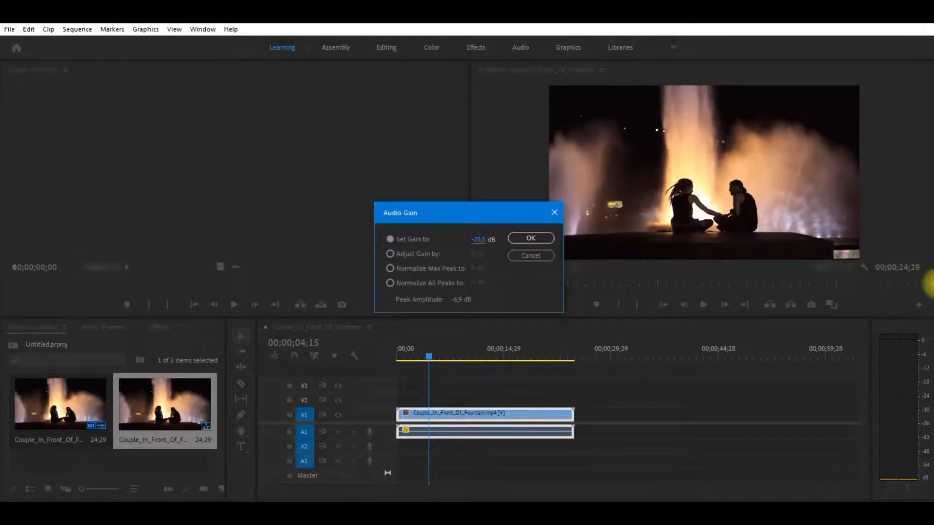
{"action": "left_click_drag", "start_coordinate": [492, 239], "coordinate": [885, 277]}
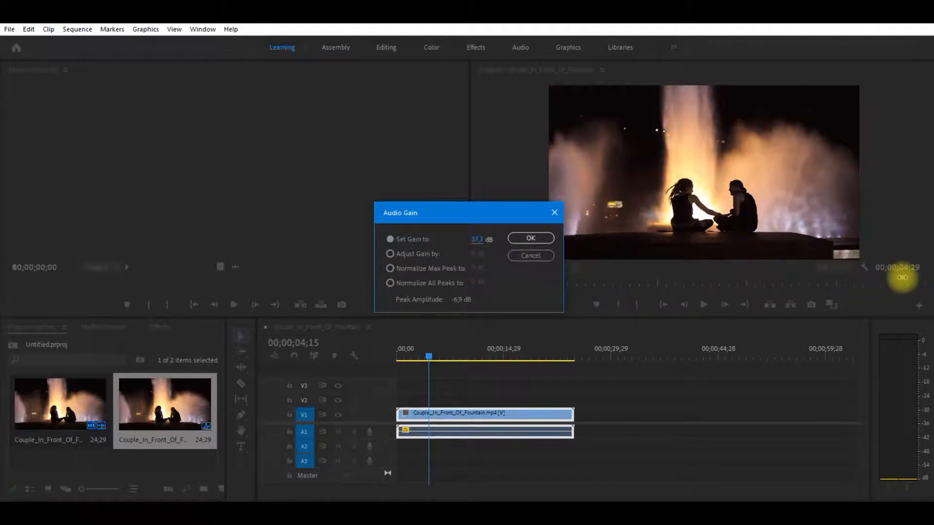
{"action": "left_click", "coordinate": [530, 240]}
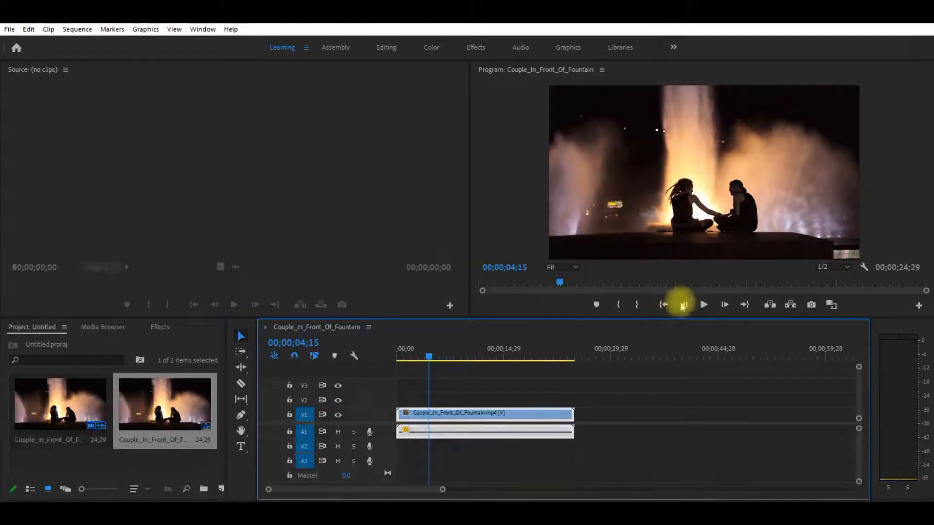
{"action": "left_click", "coordinate": [705, 306]}
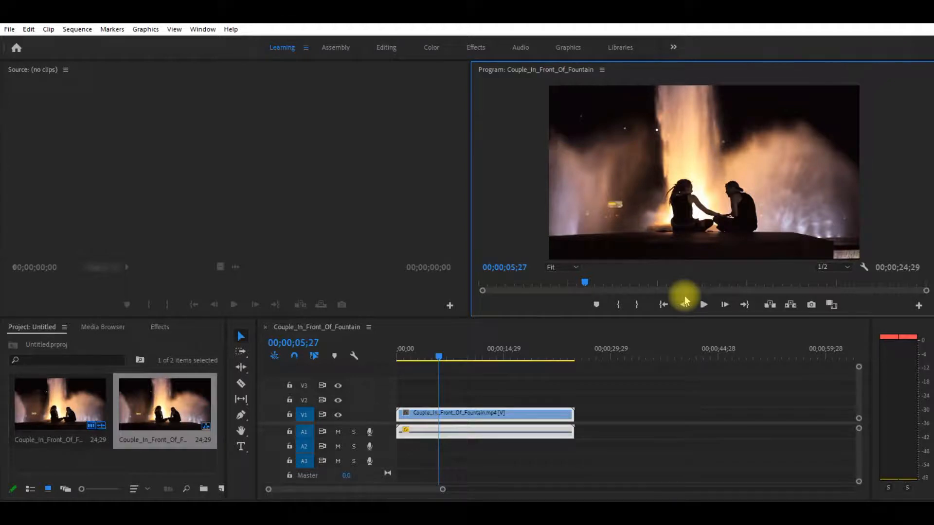
{"action": "left_click_drag", "start_coordinate": [439, 360], "coordinate": [358, 356]}
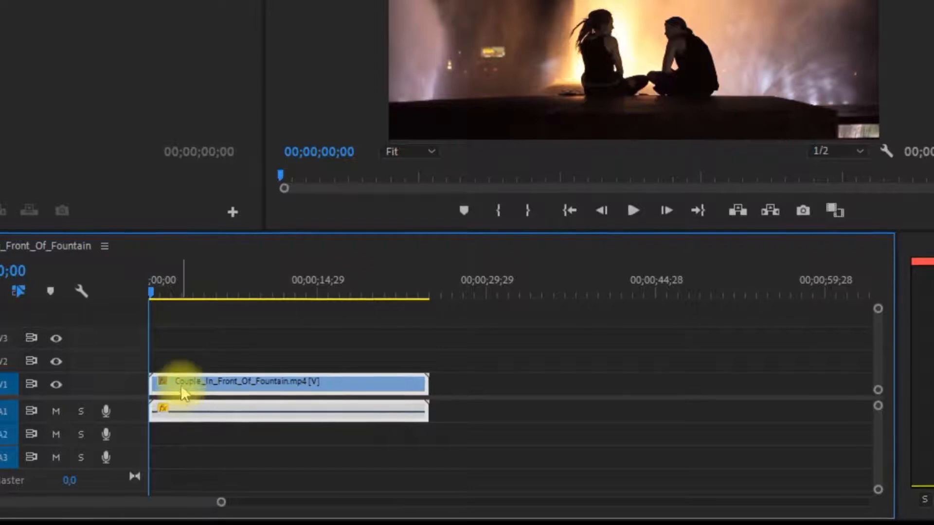
- Try unlinking the clip's audio and moving it along A1 apart from the video, and undo both changes
{"action": "right_click", "coordinate": [181, 378]}
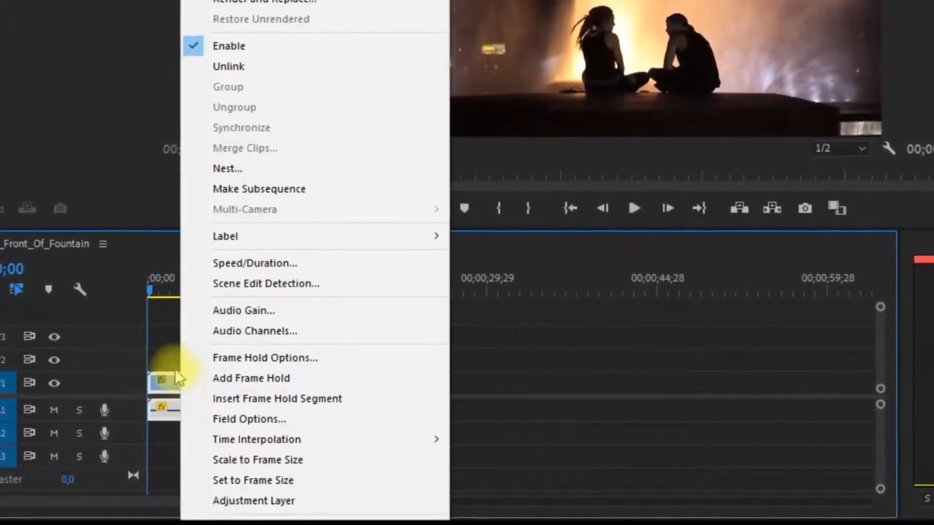
{"action": "left_click", "coordinate": [265, 65]}
{"action": "left_click", "coordinate": [252, 403]}
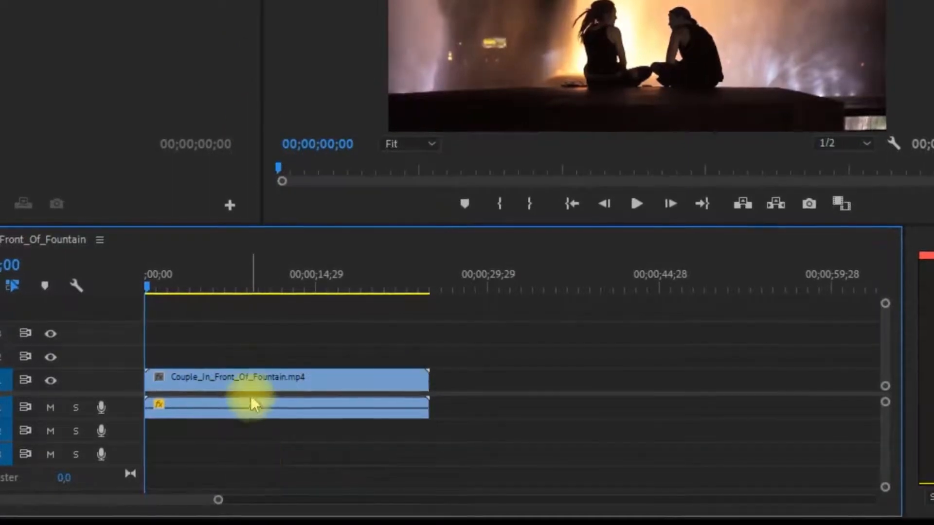
{"action": "left_click_drag", "start_coordinate": [217, 409], "coordinate": [574, 416]}
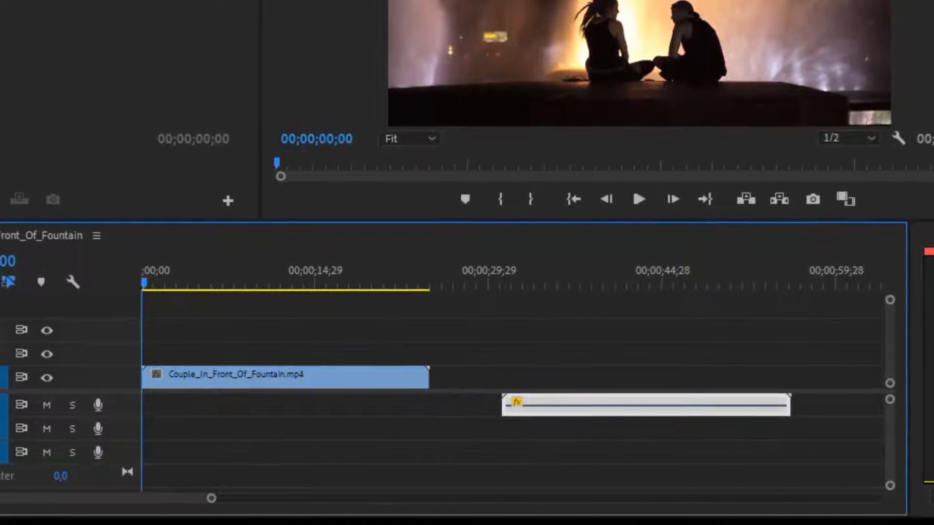
{"action": "key", "text": "ctrl+z"}
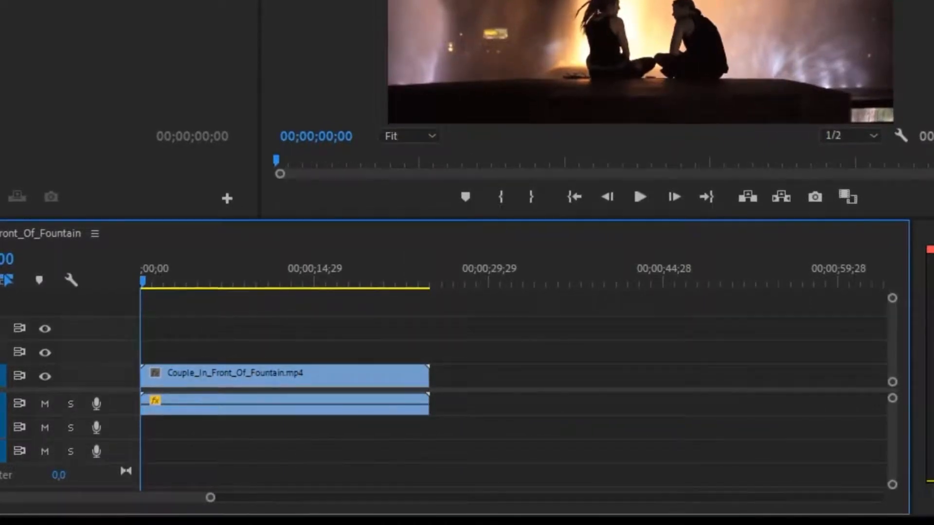
{"action": "key", "text": "ctrl+z"}
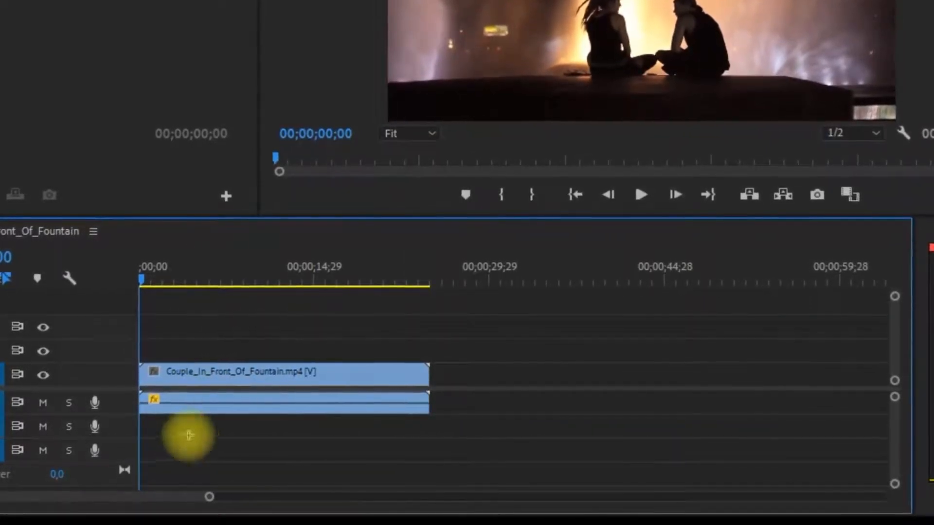
- Move the linked video and audio along the timeline together, and ripple delete the gap left before them
{"action": "left_click_drag", "start_coordinate": [167, 400], "coordinate": [392, 413]}
{"action": "left_click_drag", "start_coordinate": [583, 405], "coordinate": [314, 410]}
{"action": "right_click", "coordinate": [169, 370]}
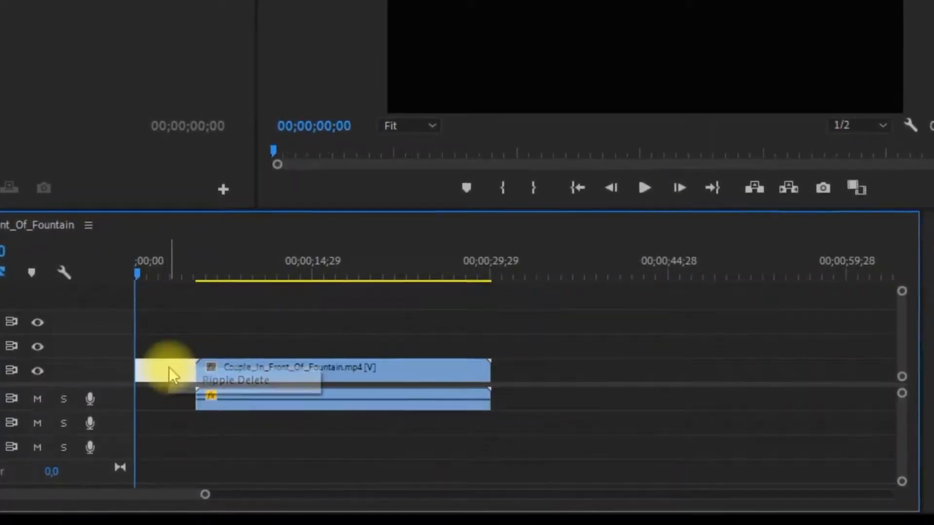
{"action": "left_click", "coordinate": [197, 381]}
- Unlink the fountain clip's audio from its video on the timeline
{"action": "left_click", "coordinate": [199, 375]}
{"action": "right_click", "coordinate": [200, 369]}
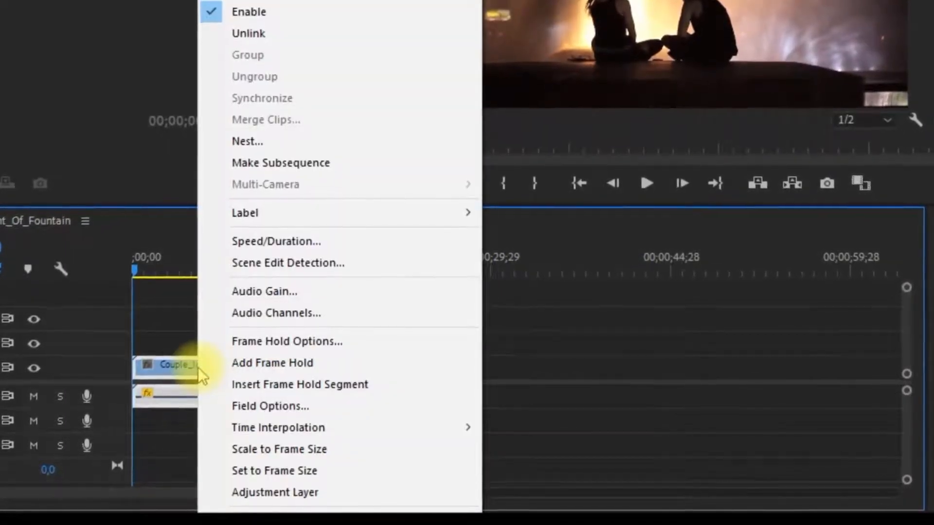
{"action": "left_click", "coordinate": [268, 34]}
{"action": "left_click", "coordinate": [250, 454]}
- Move the unlinked audio away from the video onto track A2, and delete it from the timeline
{"action": "left_click", "coordinate": [197, 399]}
{"action": "left_click_drag", "start_coordinate": [197, 399], "coordinate": [750, 392]}
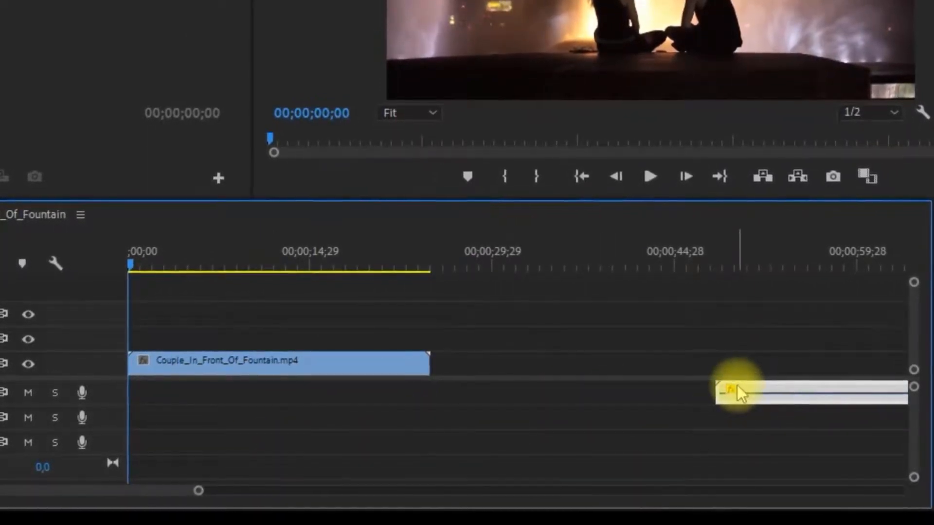
{"action": "left_click_drag", "start_coordinate": [736, 392], "coordinate": [573, 424]}
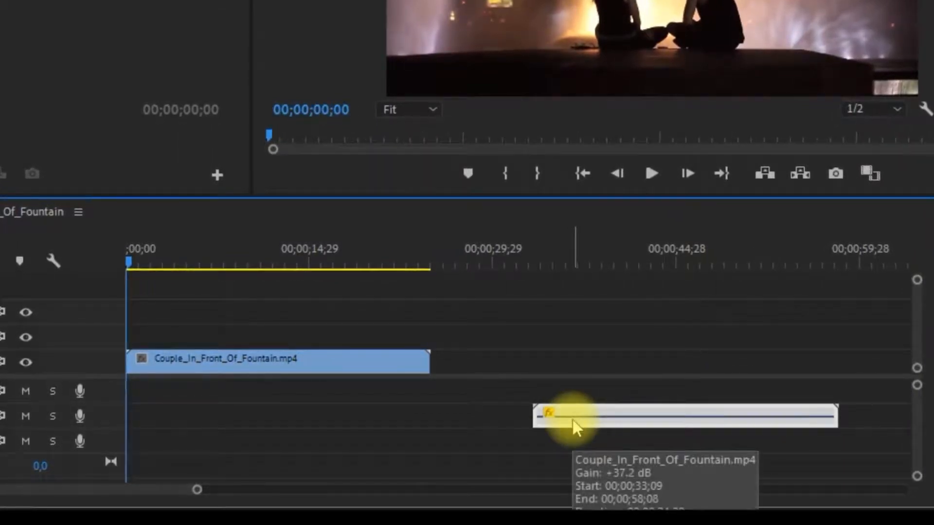
{"action": "key", "text": "Delete"}
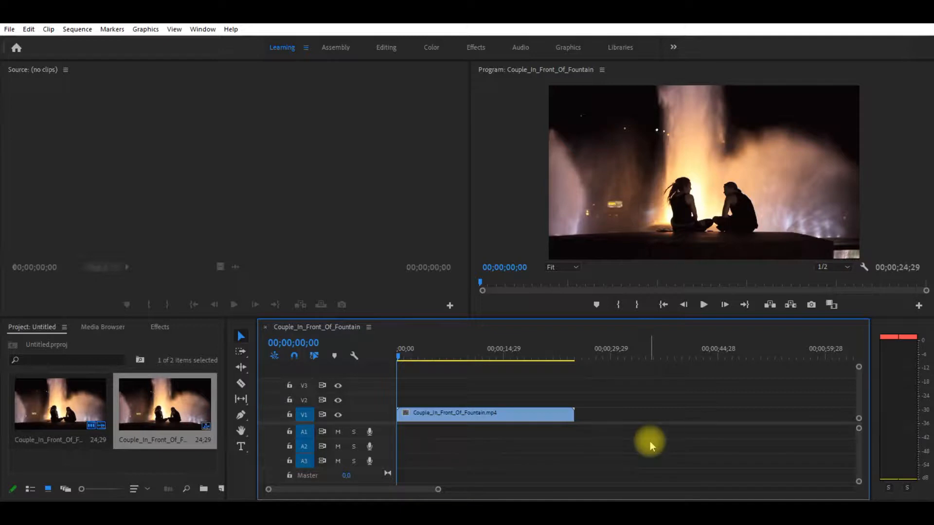
- Create a new project named Untitled with the default settings, overwriting the existing project of that name
{"action": "left_click", "coordinate": [9, 29]}
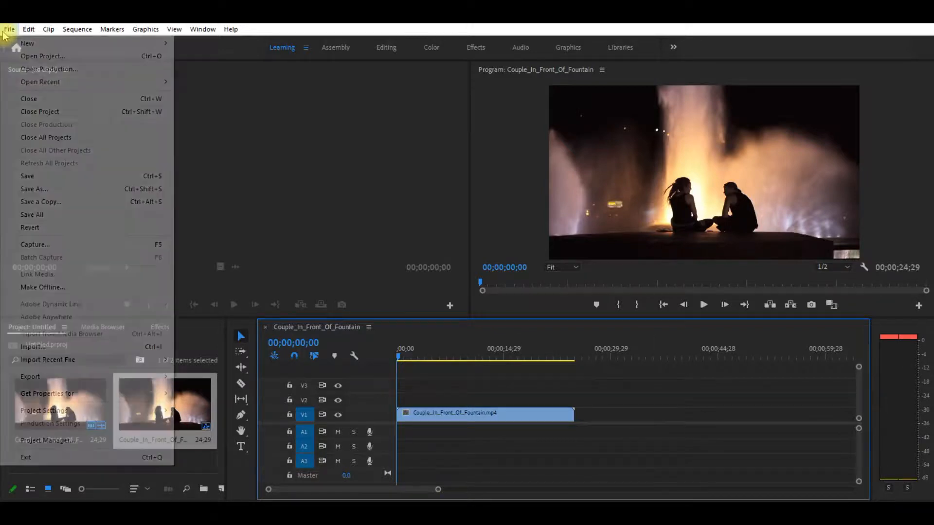
{"action": "mouse_move", "coordinate": [29, 40]}
{"action": "left_click", "coordinate": [204, 42]}
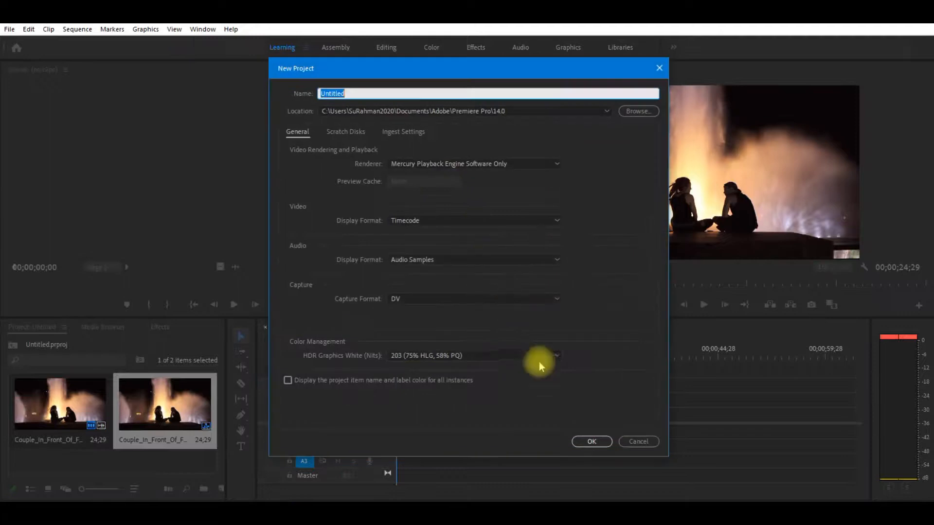
{"action": "left_click", "coordinate": [594, 444]}
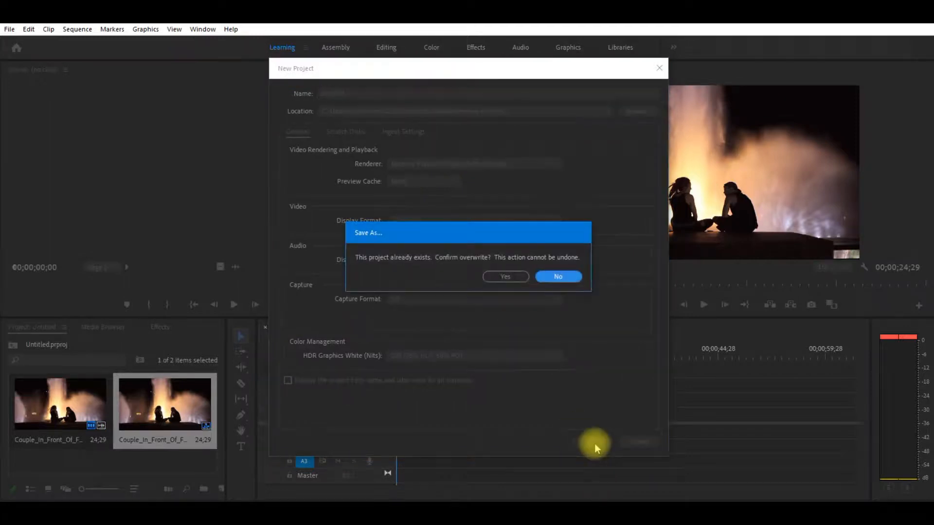
{"action": "left_click", "coordinate": [507, 278]}
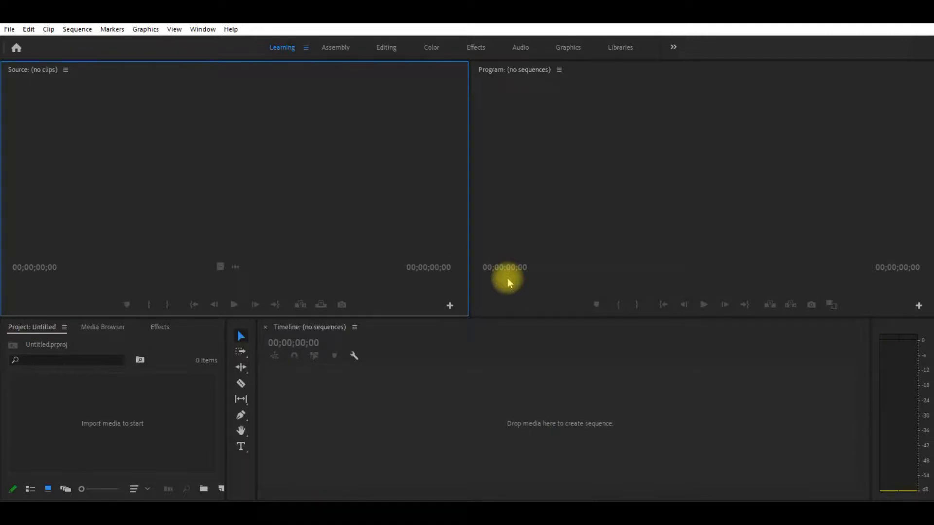
- Import the Couple_In_Front_Of_Fountain video and the Greatest_Of_All_Time music file into the project
{"action": "left_click", "coordinate": [109, 423]}
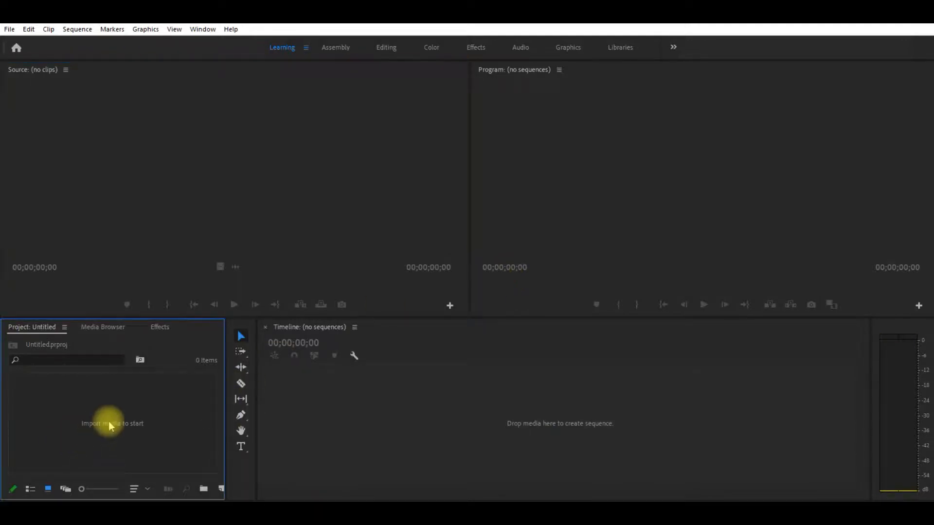
{"action": "double_click", "coordinate": [115, 425]}
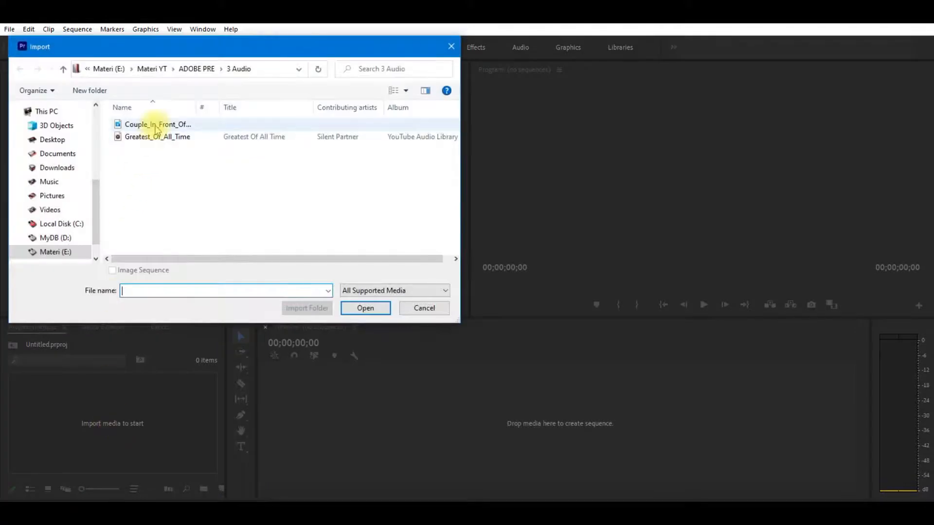
{"action": "double_click", "coordinate": [156, 125]}
{"action": "left_click", "coordinate": [156, 417]}
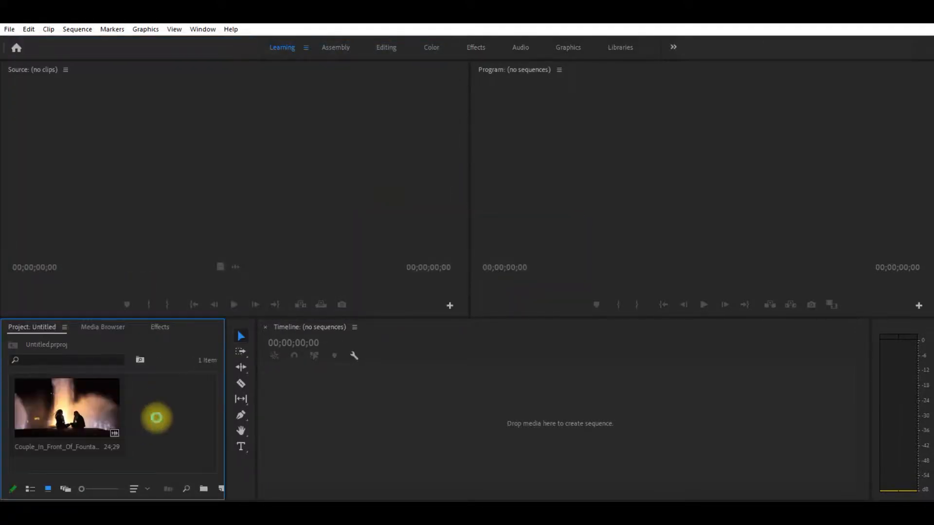
{"action": "double_click", "coordinate": [156, 417]}
{"action": "double_click", "coordinate": [141, 136]}
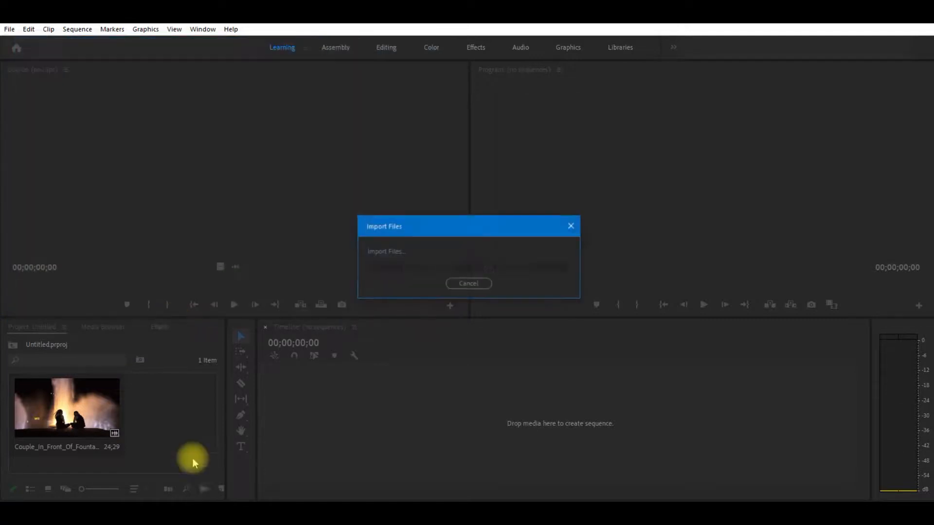
- Create a sequence from the fountain clip, and add the Greatest_Of_All_Time music on track A2 from the start
{"action": "left_click_drag", "start_coordinate": [53, 407], "coordinate": [368, 407]}
{"action": "left_click", "coordinate": [61, 424]}
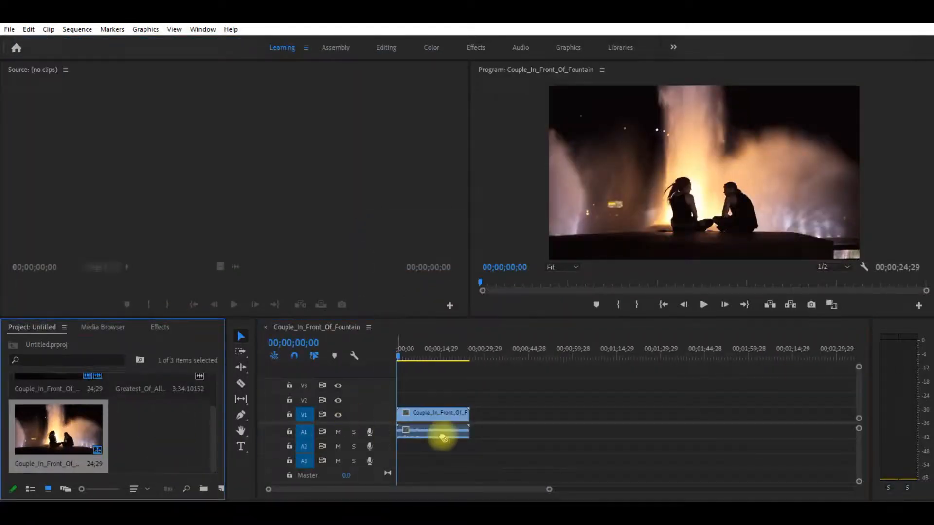
{"action": "scroll", "coordinate": [165, 433], "scroll_direction": "up", "scroll_amount": 2}
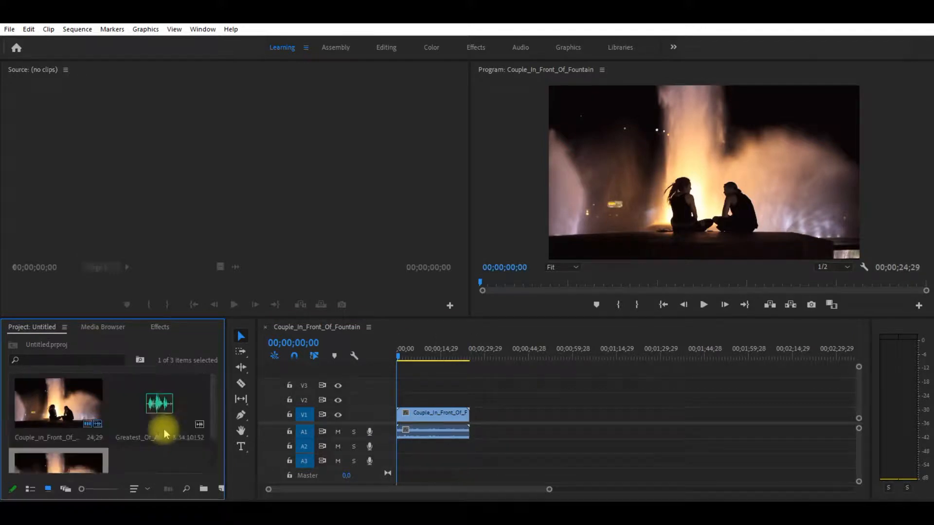
{"action": "left_click_drag", "start_coordinate": [169, 407], "coordinate": [399, 458]}
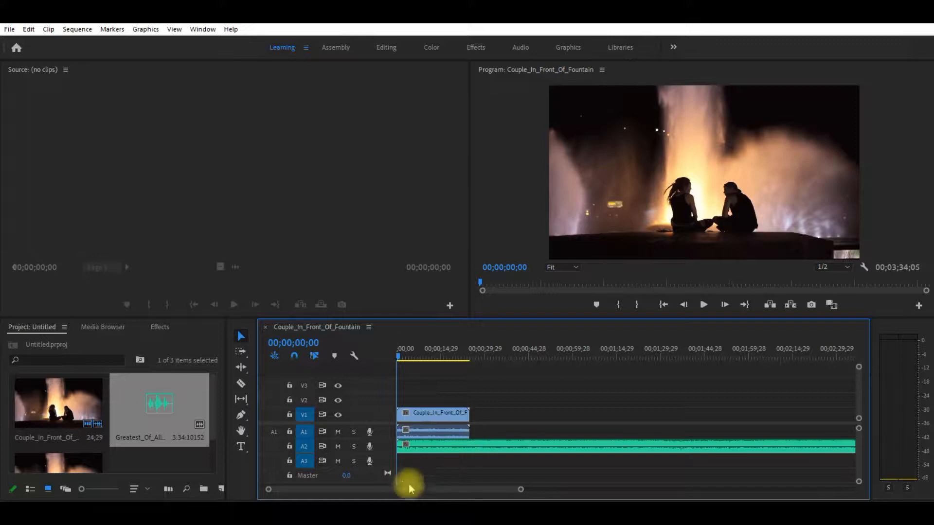
- Cut the music on A2 with the Razor tool where the video ends, at 00;00;24;28, and delete the excess part
{"action": "left_click_drag", "start_coordinate": [521, 489], "coordinate": [483, 489]}
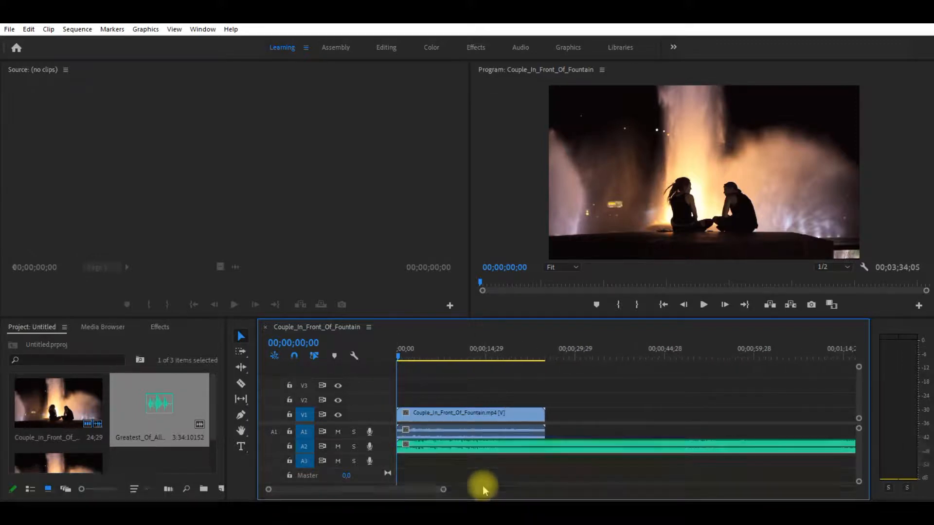
{"action": "left_click", "coordinate": [545, 360]}
{"action": "left_click_drag", "start_coordinate": [545, 361], "coordinate": [548, 362]}
{"action": "left_click", "coordinate": [241, 383]}
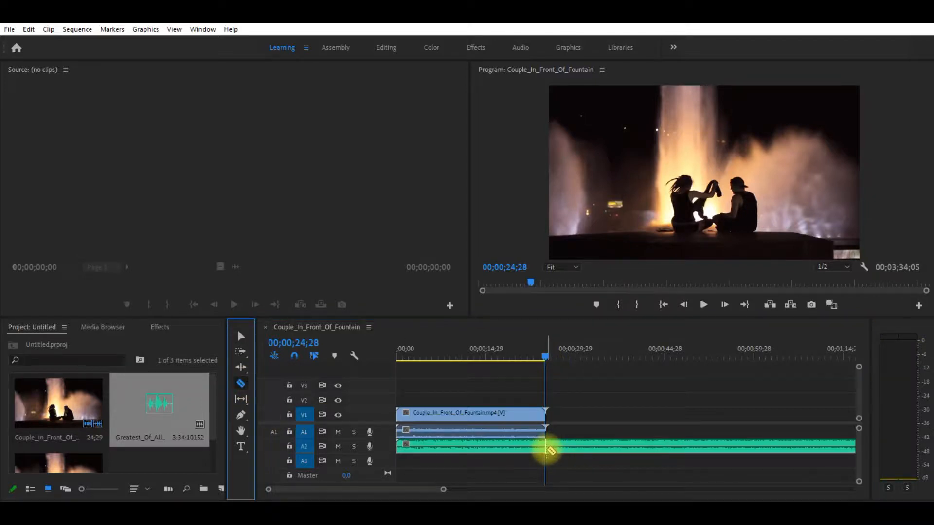
{"action": "left_click", "coordinate": [548, 446]}
{"action": "left_click", "coordinate": [241, 336]}
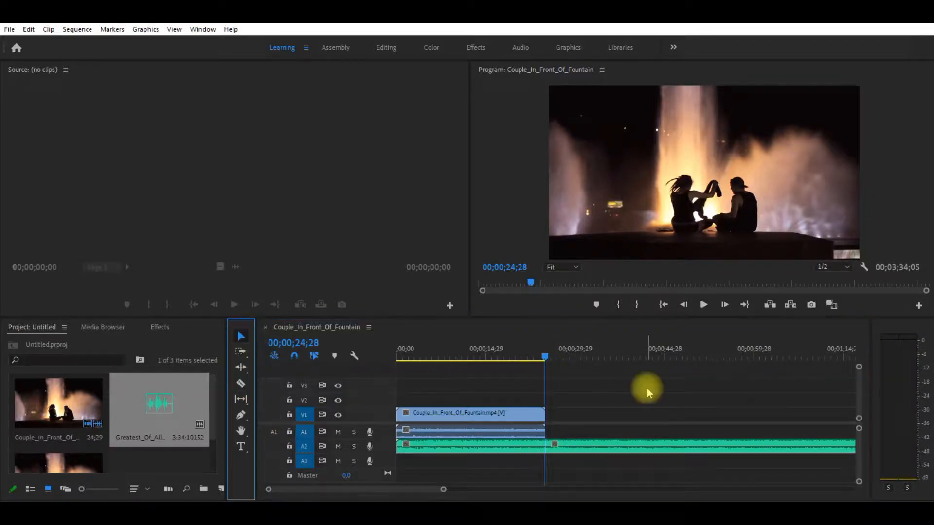
{"action": "left_click", "coordinate": [611, 447]}
{"action": "key", "text": "Delete"}
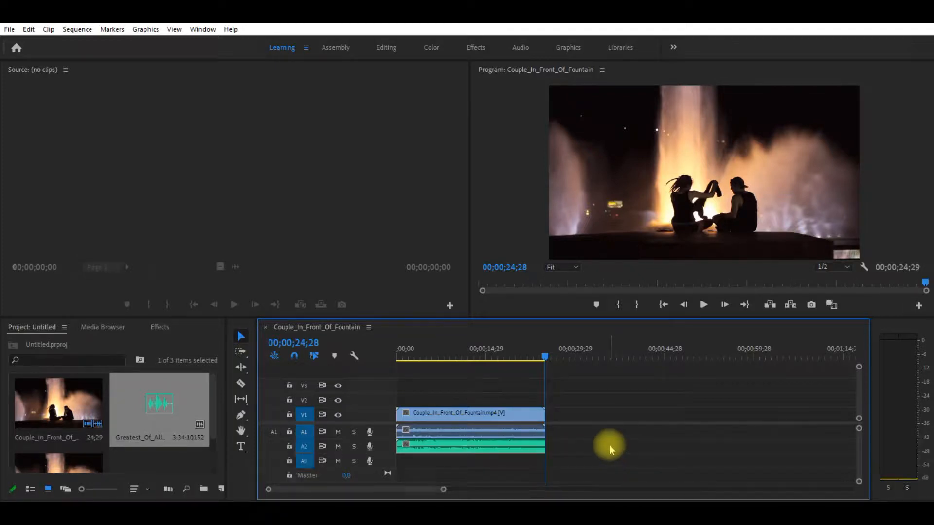
- Play the sequence from the start to hear the clip's audio together with the music, and return the playhead to the beginning
{"action": "left_click_drag", "start_coordinate": [445, 491], "coordinate": [424, 486]}
{"action": "left_click_drag", "start_coordinate": [627, 363], "coordinate": [339, 359]}
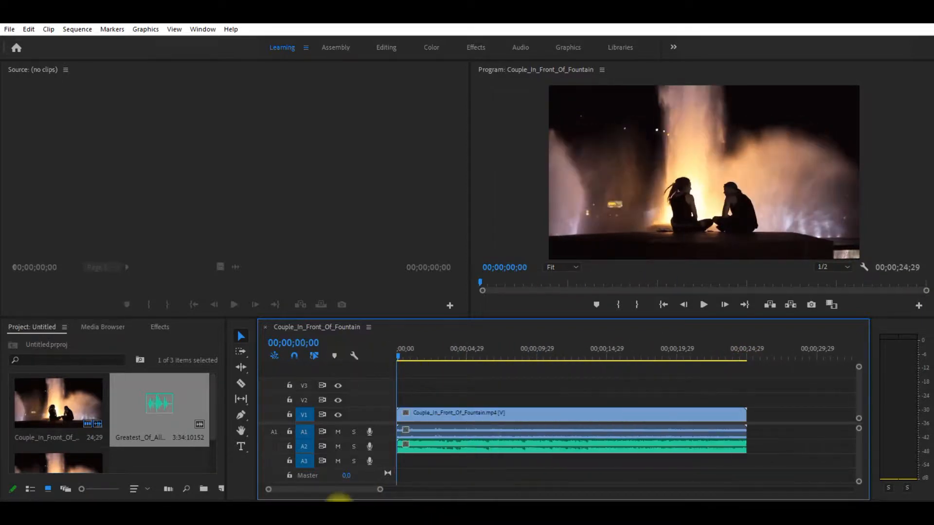
{"action": "left_click_drag", "start_coordinate": [381, 492], "coordinate": [463, 492]}
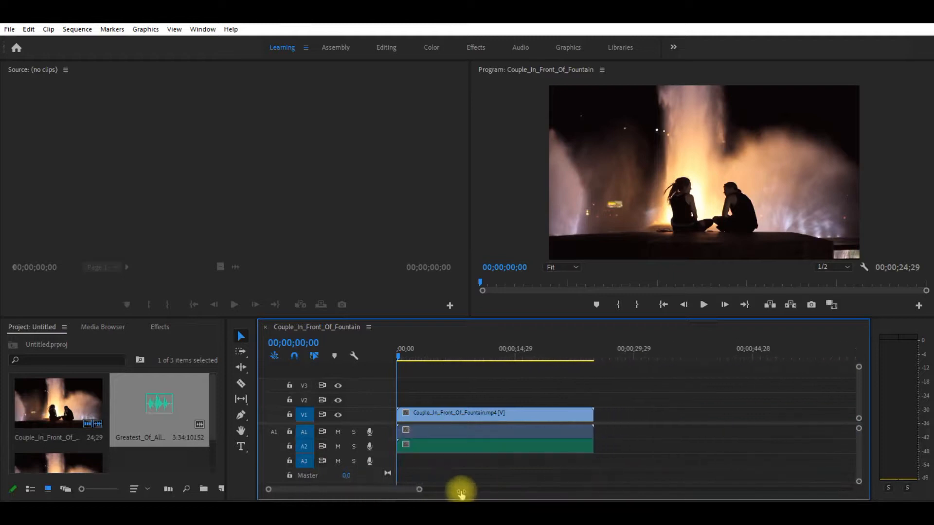
{"action": "left_click", "coordinate": [408, 358]}
{"action": "left_click_drag", "start_coordinate": [409, 359], "coordinate": [367, 362]}
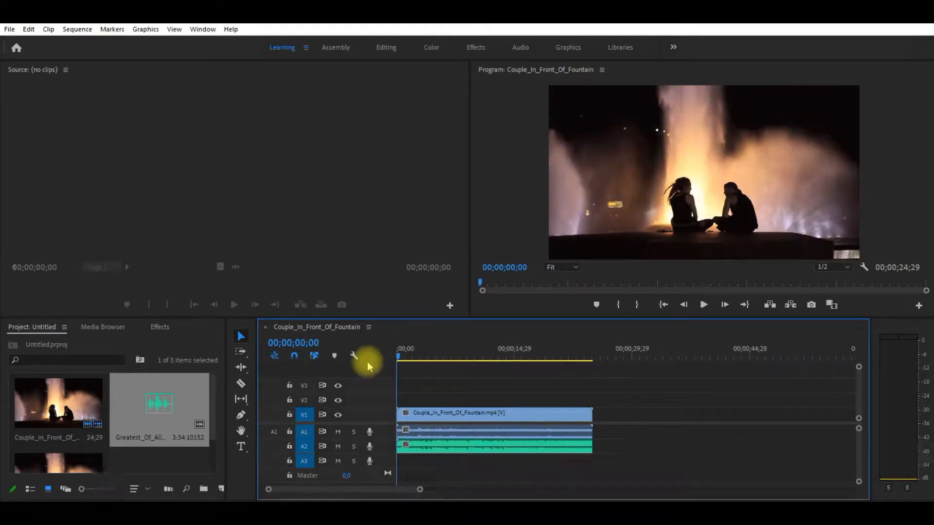
{"action": "left_click", "coordinate": [704, 305]}
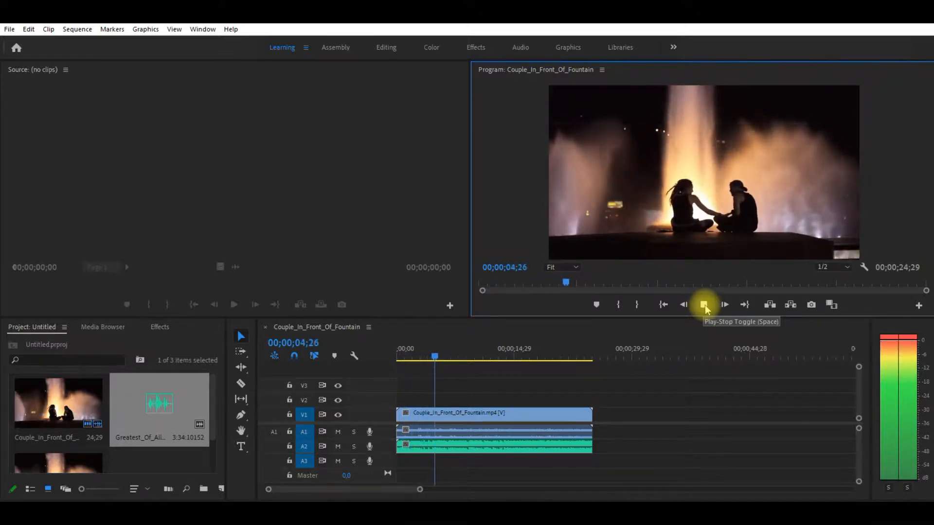
{"action": "left_click", "coordinate": [705, 306]}
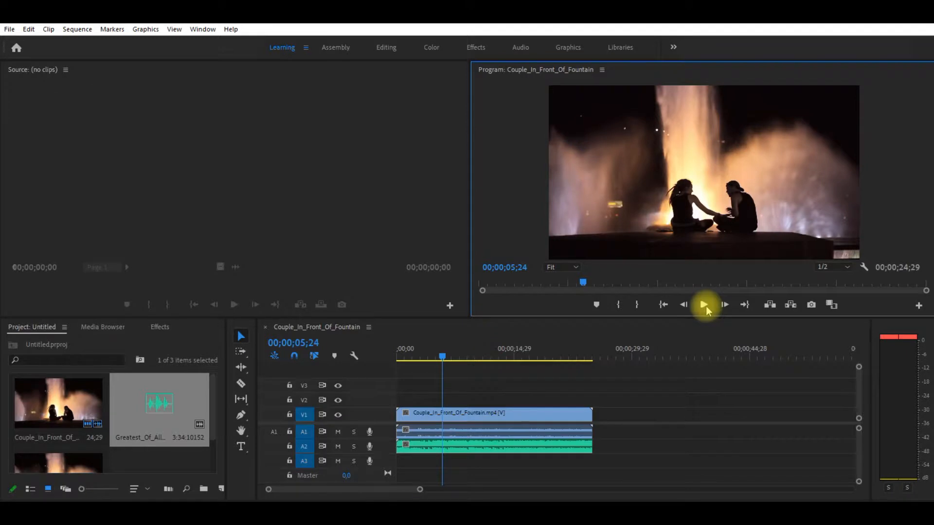
{"action": "left_click_drag", "start_coordinate": [435, 356], "coordinate": [386, 355]}
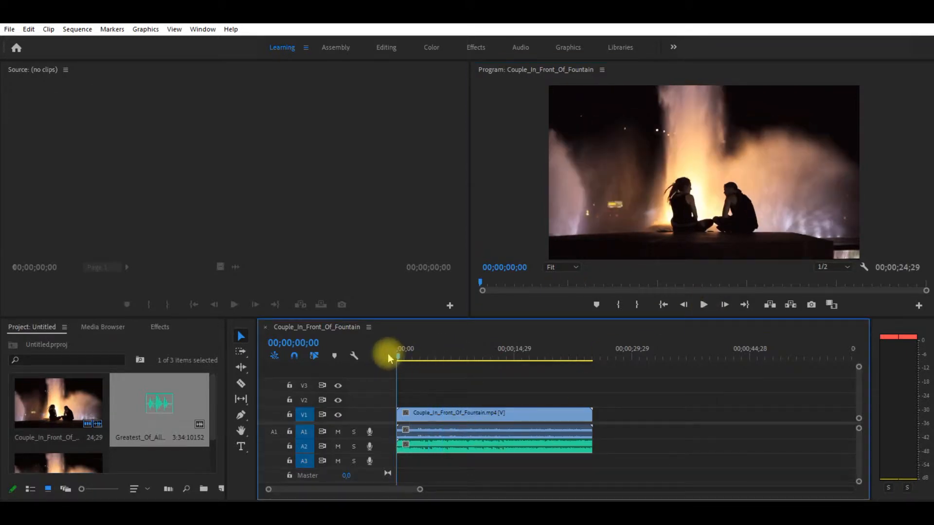
- Lower the music clip's audio gain on A2 with Set Gain, and play the sequence to check the sound level
{"action": "left_click", "coordinate": [439, 450]}
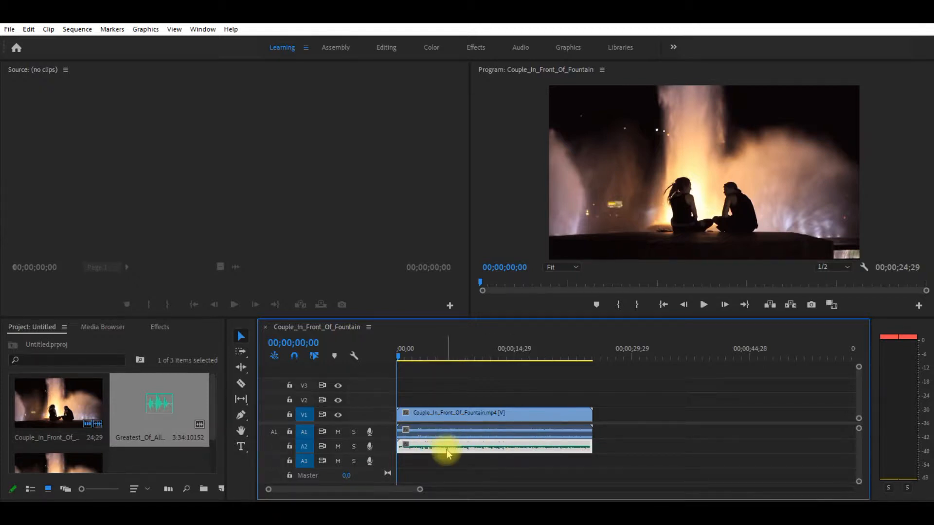
{"action": "right_click", "coordinate": [448, 450]}
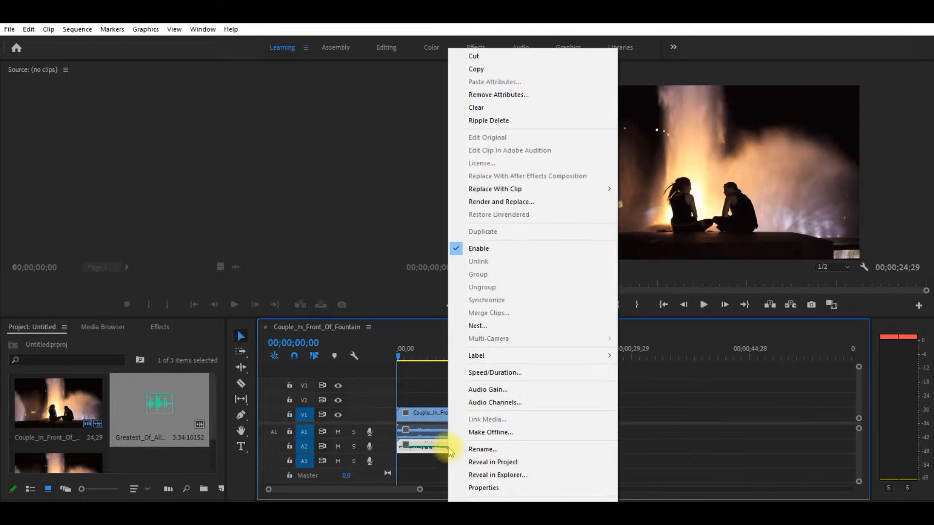
{"action": "left_click", "coordinate": [518, 389]}
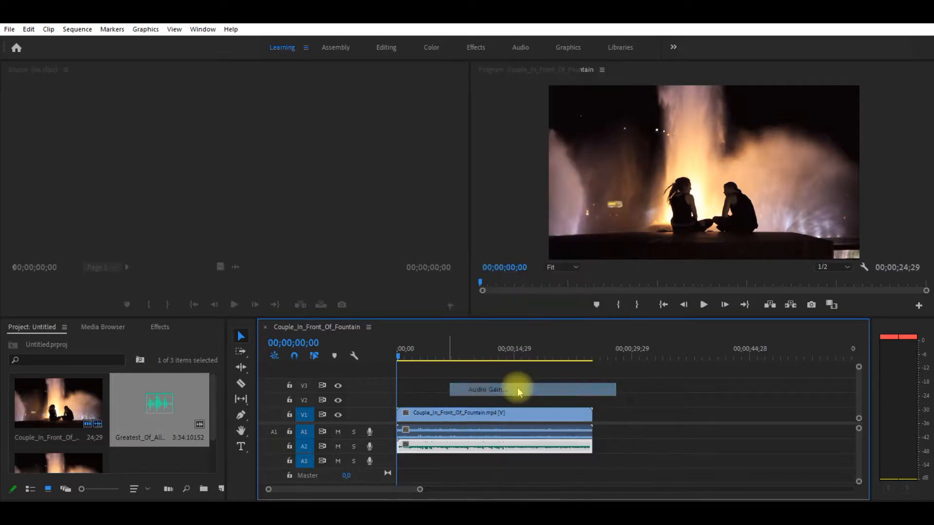
{"action": "left_click", "coordinate": [409, 241]}
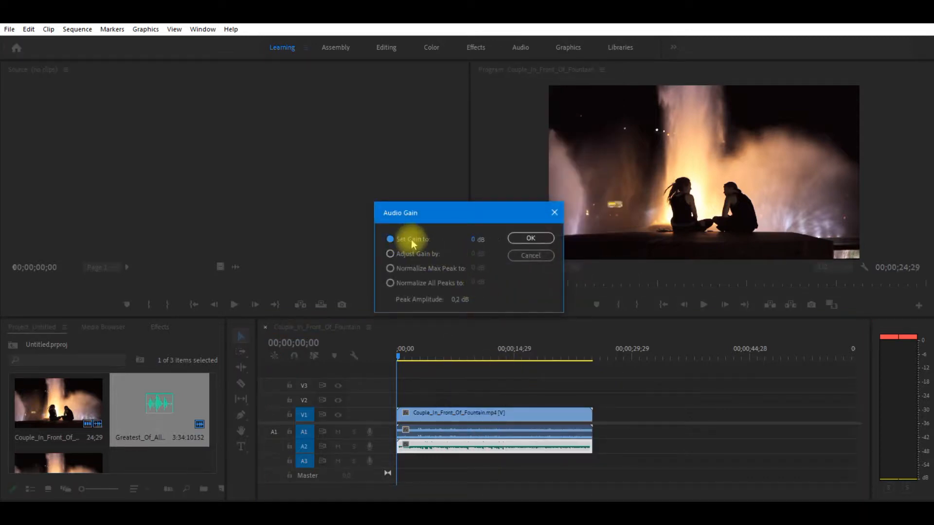
{"action": "left_click_drag", "start_coordinate": [478, 240], "coordinate": [432, 241]}
{"action": "left_click", "coordinate": [532, 241]}
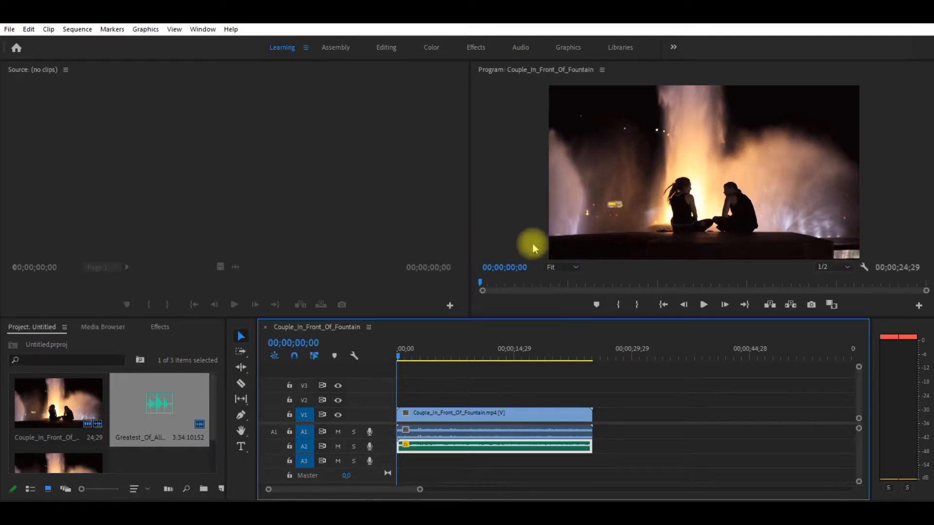
{"action": "left_click", "coordinate": [703, 305]}
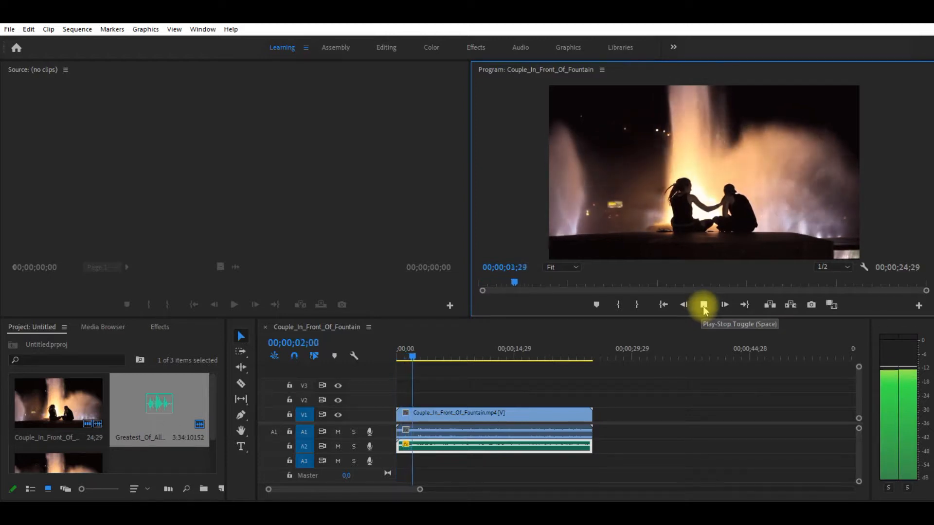
{"action": "left_click", "coordinate": [703, 305]}
- Set the A2 music clip's audio gain to -15,3 dB, and play the sequence to check the balance
{"action": "right_click", "coordinate": [486, 446]}
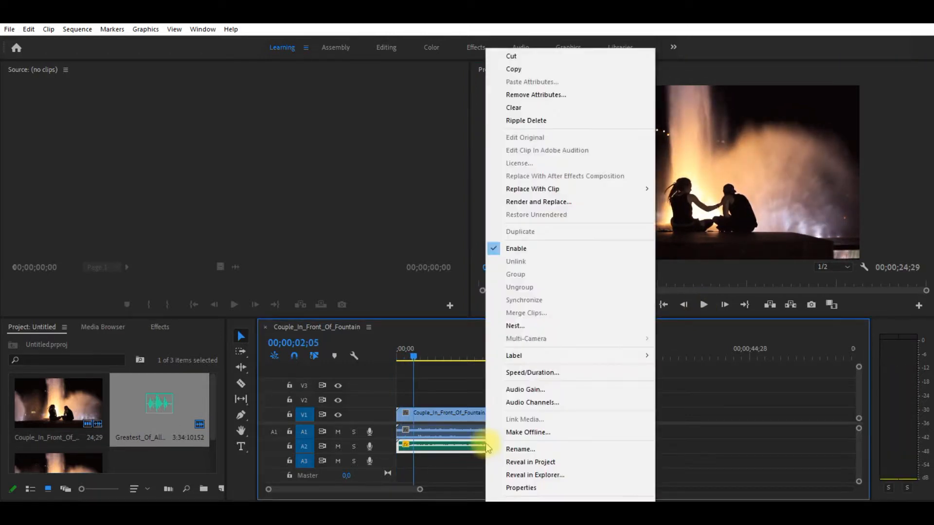
{"action": "left_click", "coordinate": [532, 389]}
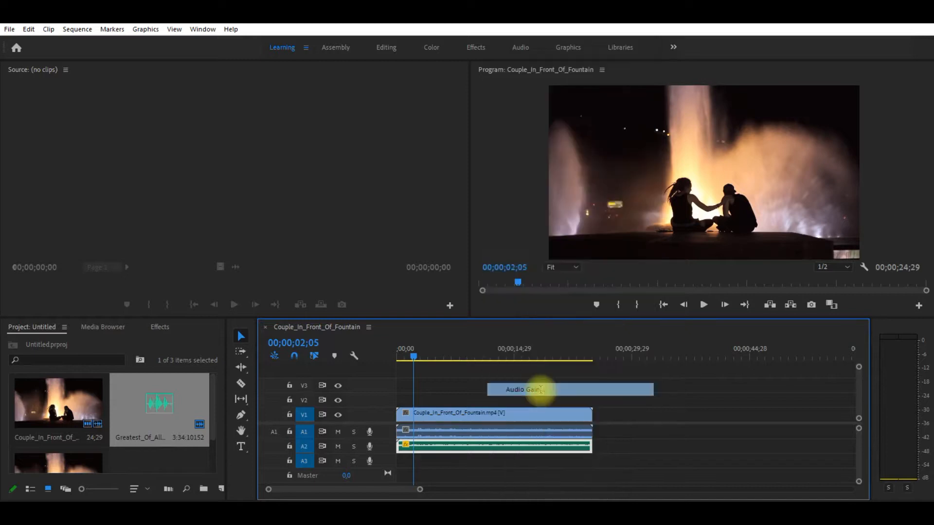
{"action": "left_click_drag", "start_coordinate": [482, 238], "coordinate": [512, 251]}
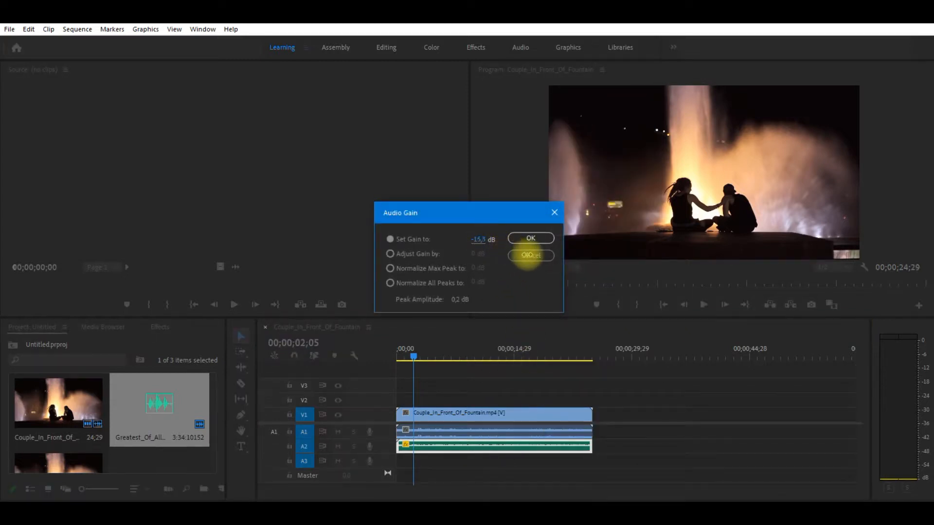
{"action": "left_click", "coordinate": [531, 238]}
{"action": "left_click", "coordinate": [704, 305]}
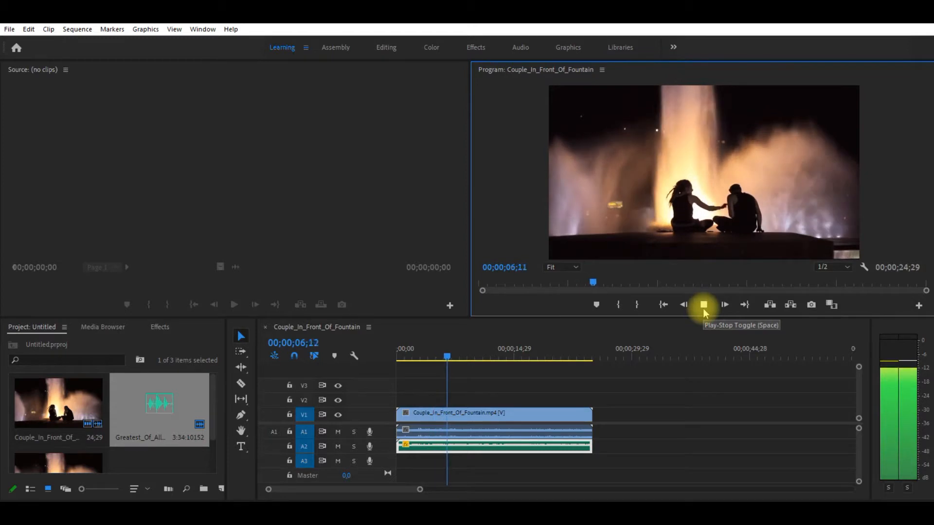
{"action": "left_click", "coordinate": [703, 305]}
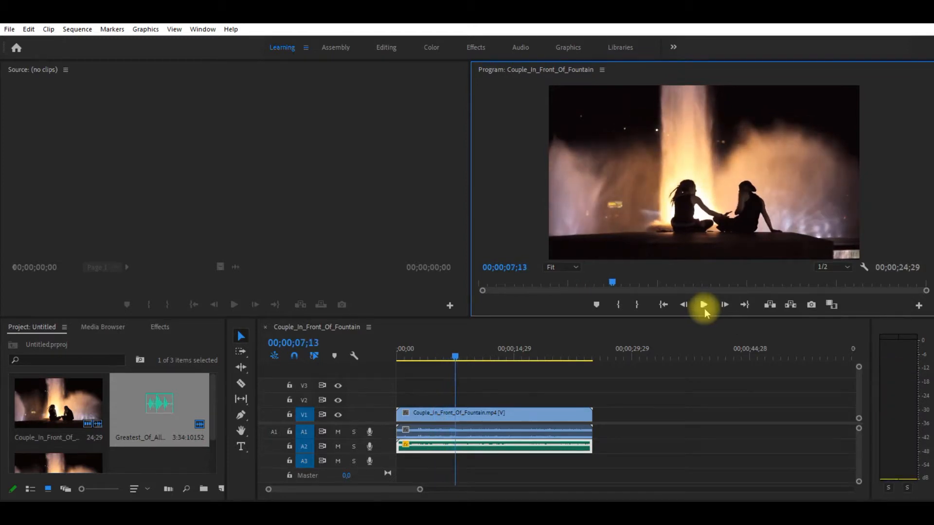